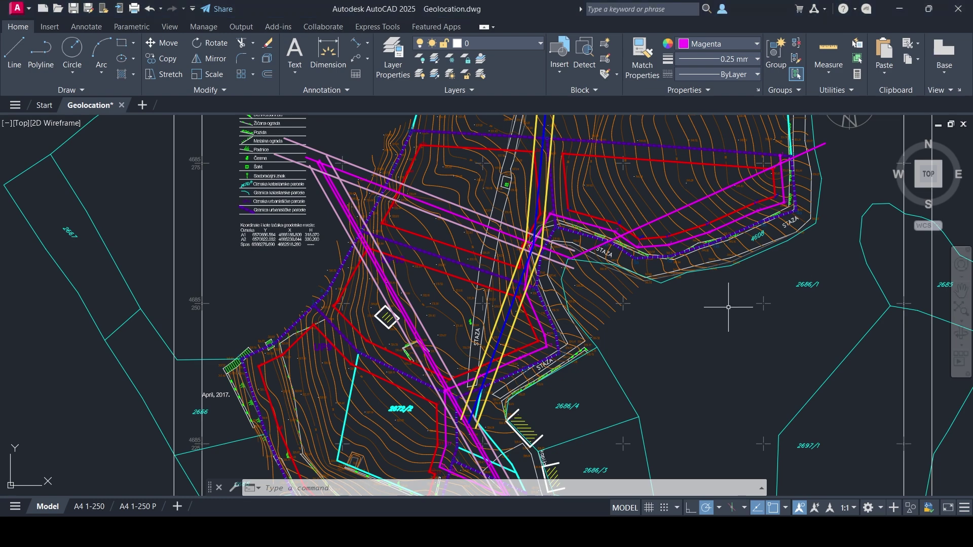
- Orbit the Geolocation contour drawing into a tilted 3D view and select a contour line
scroll(728, 307, "down", 3)
middle_click_drag(726, 368, 707, 303, "shift")
key("Escape")
scroll(630, 401, "up", 5)
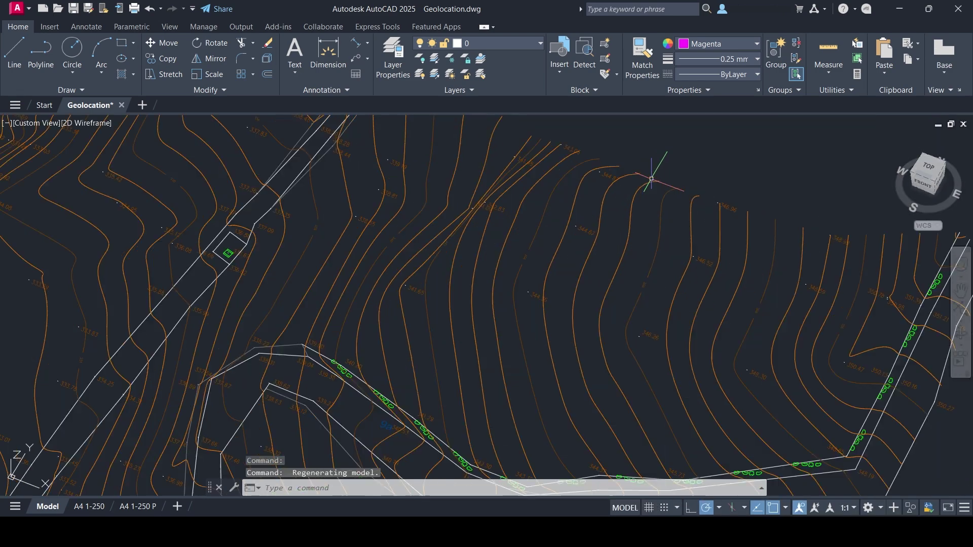
left_click(632, 210)
scroll(658, 333, "down", 3)
middle_click_drag(659, 332, 658, 326, "shift")
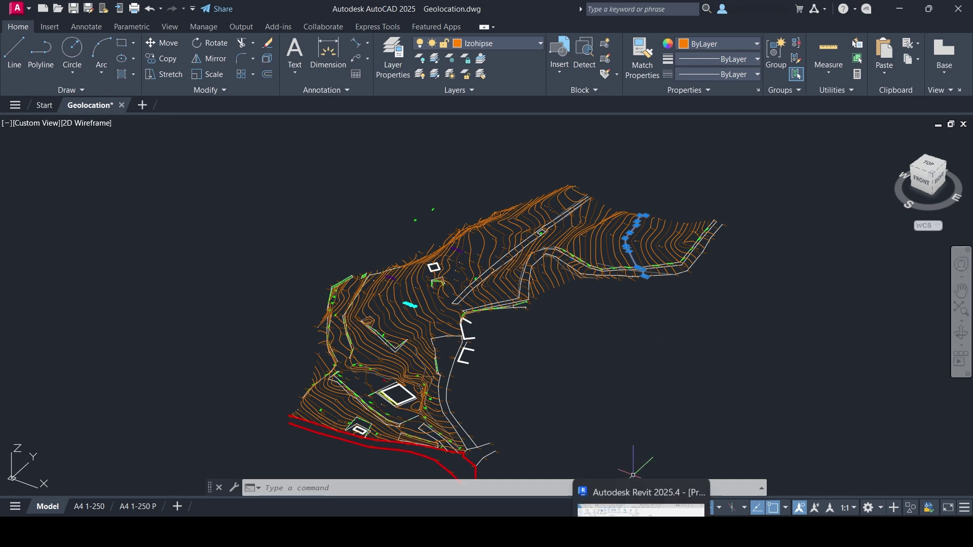
- Clear the contour selection and switch to Revit's L1 - Architectural floor plan
left_click(633, 475)
key("Escape")
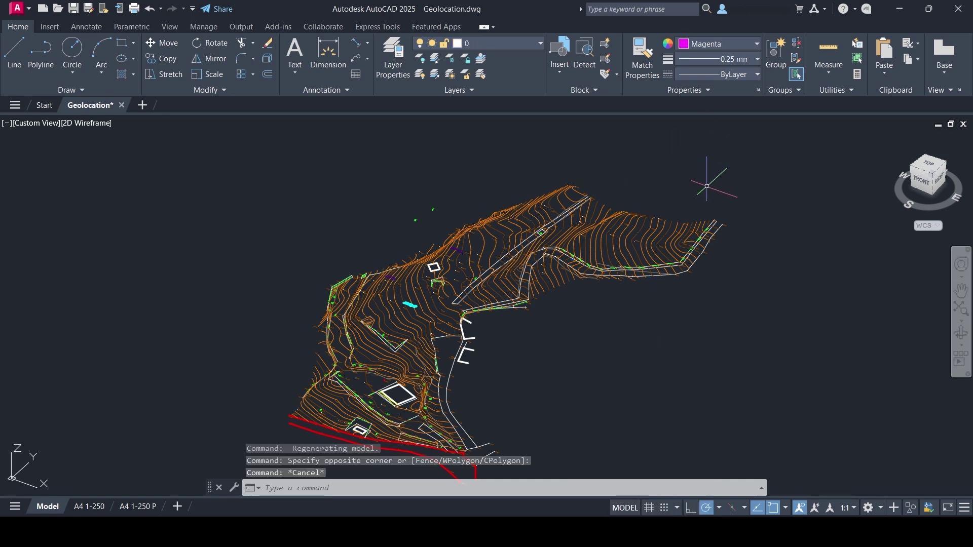
key("alt+Tab")
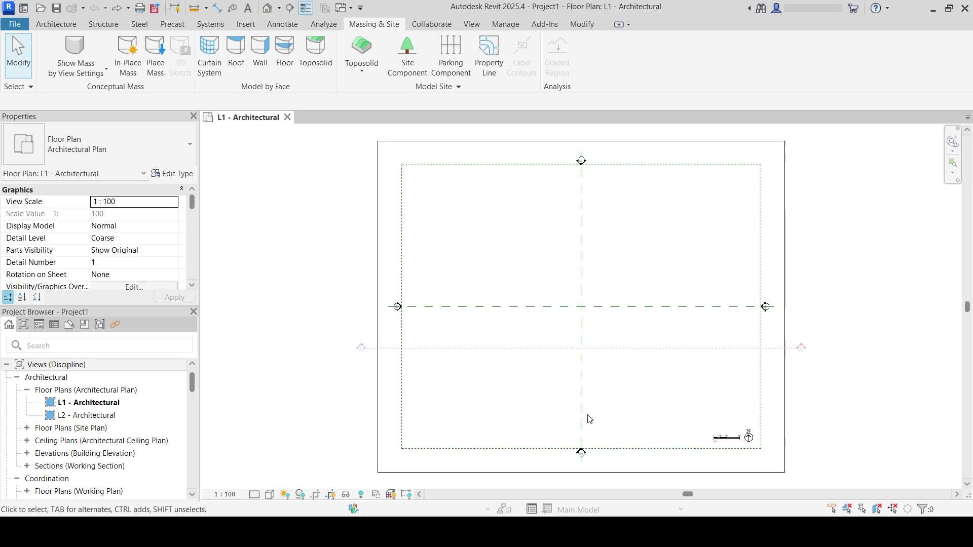
- Start linking Geolocation.dwg via Link CAD with meter import units, then return to AutoCAD
left_click(246, 25)
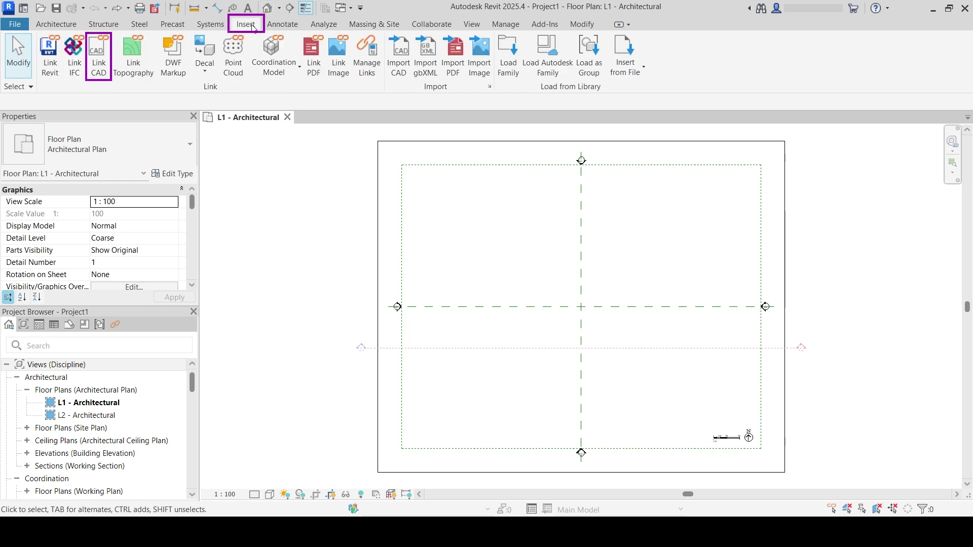
left_click(100, 75)
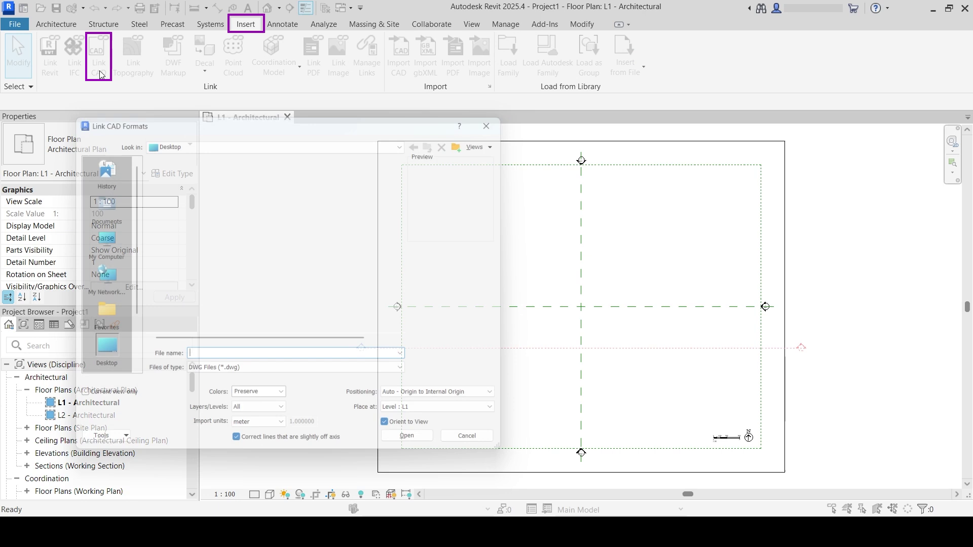
left_click(190, 312)
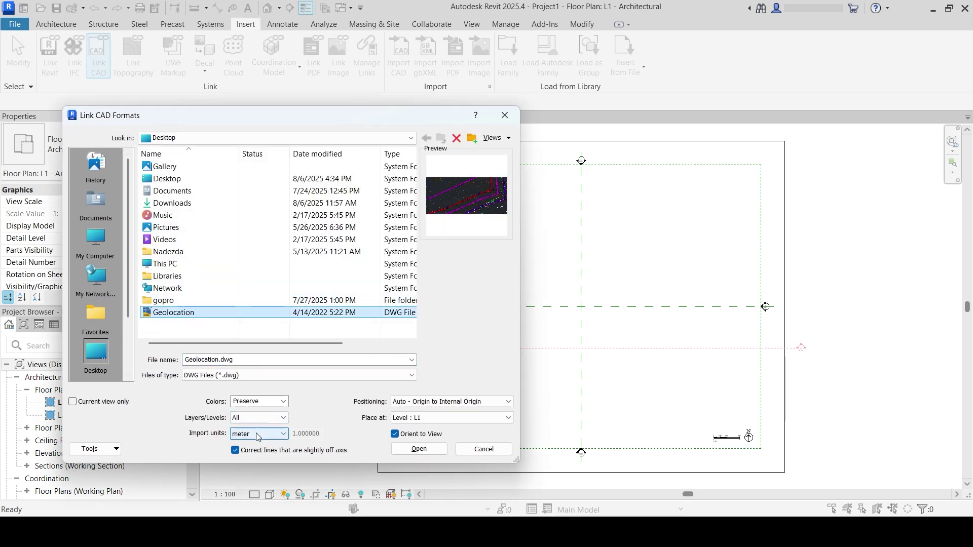
mouse_move(669, 534)
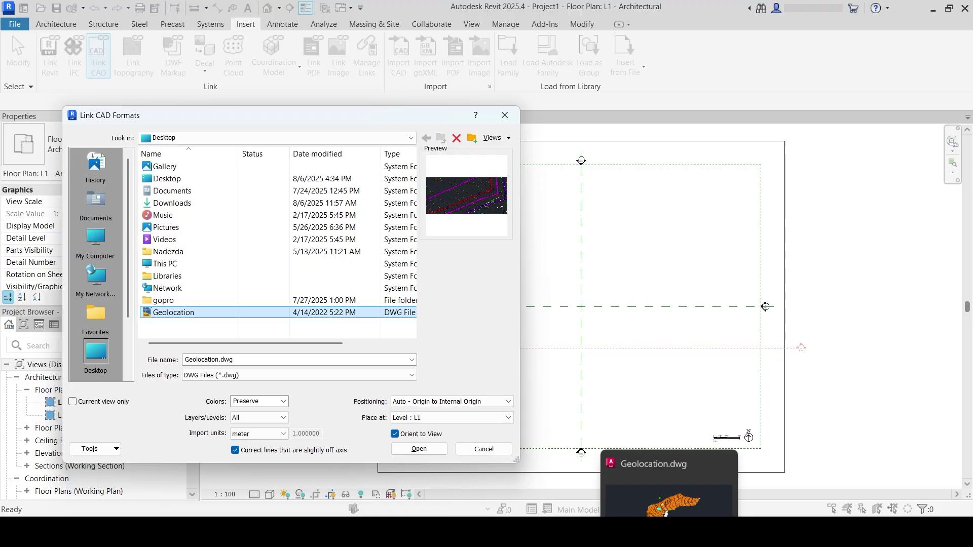
left_click(669, 500)
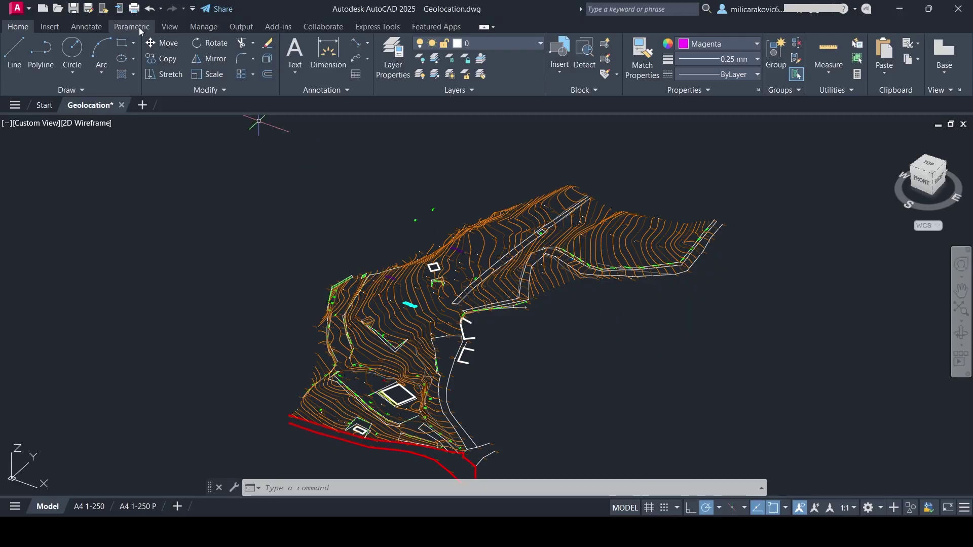
- Undo the orbit back to top view and pan to the legend and nearby contours
left_click(149, 9)
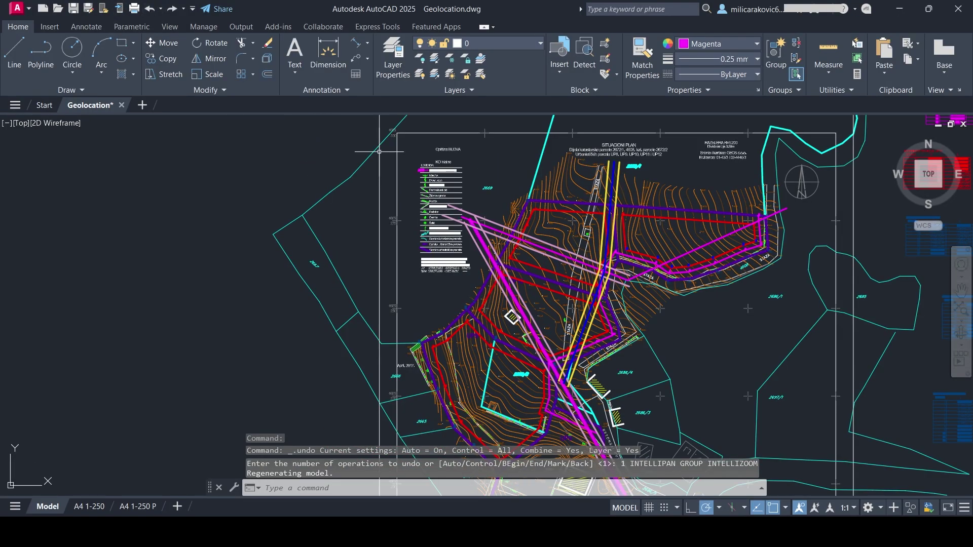
scroll(507, 154, "up", 2)
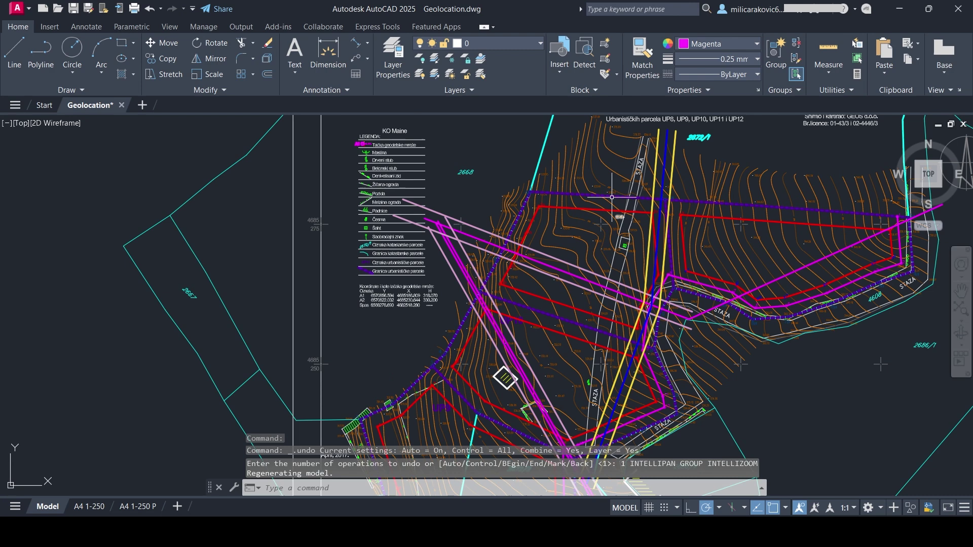
scroll(612, 197, "up", 2)
middle_click_drag(643, 416, 583, 364)
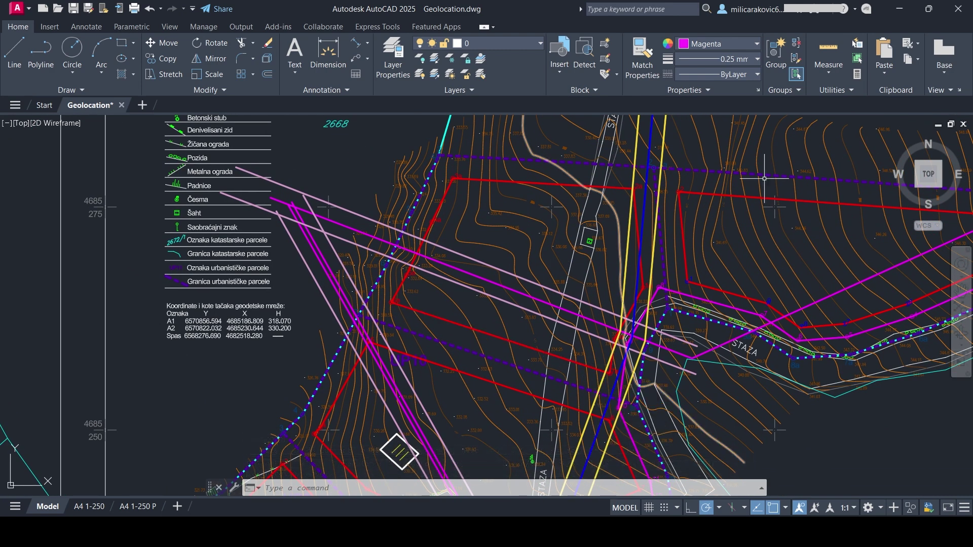
- Check Drawing Units (UN) showing Unitless insertion scale and 0.00 precision, then close it
left_click(829, 71)
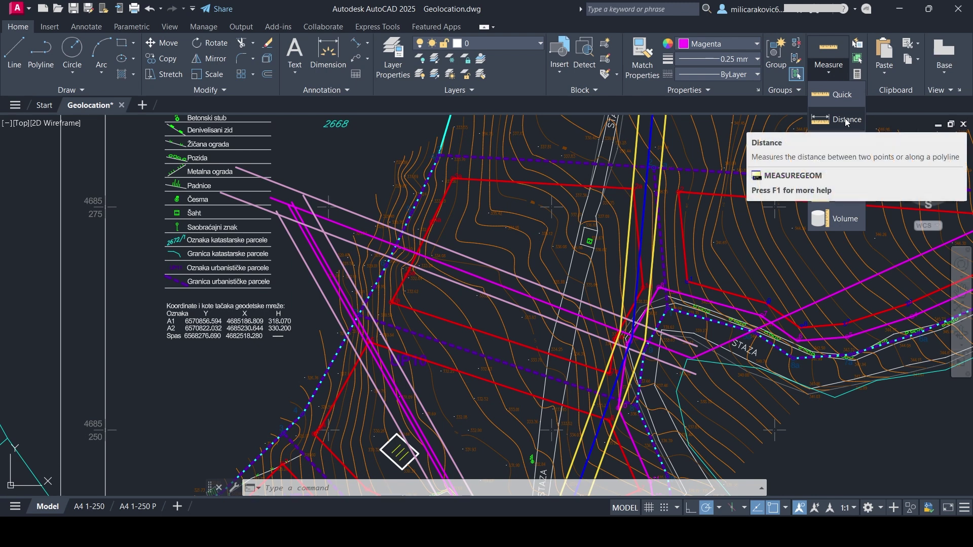
key("Escape")
key("Escape")
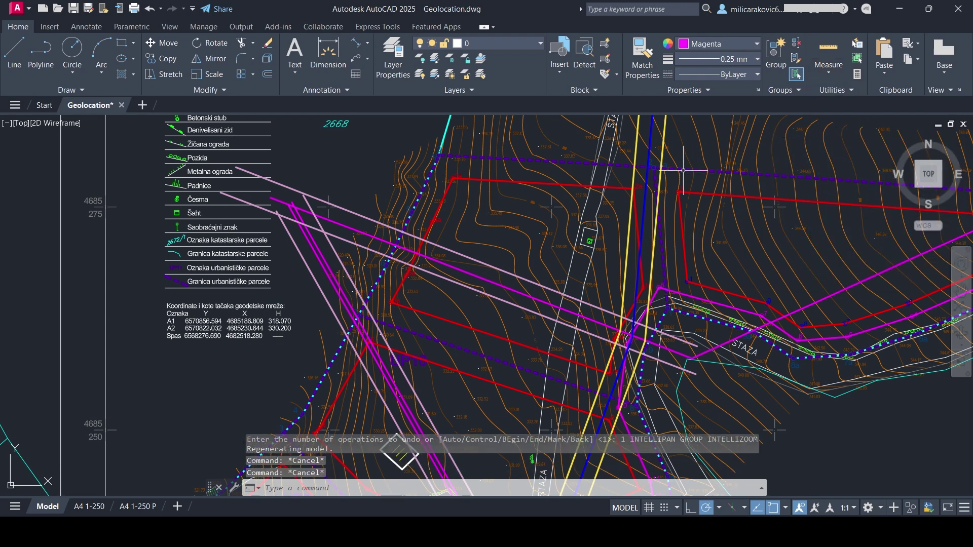
type("UN")
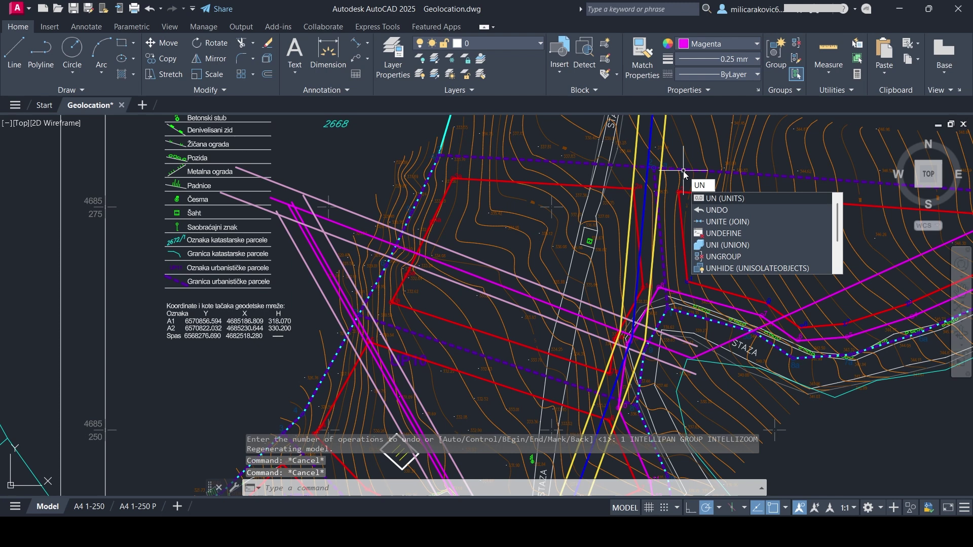
key("Return")
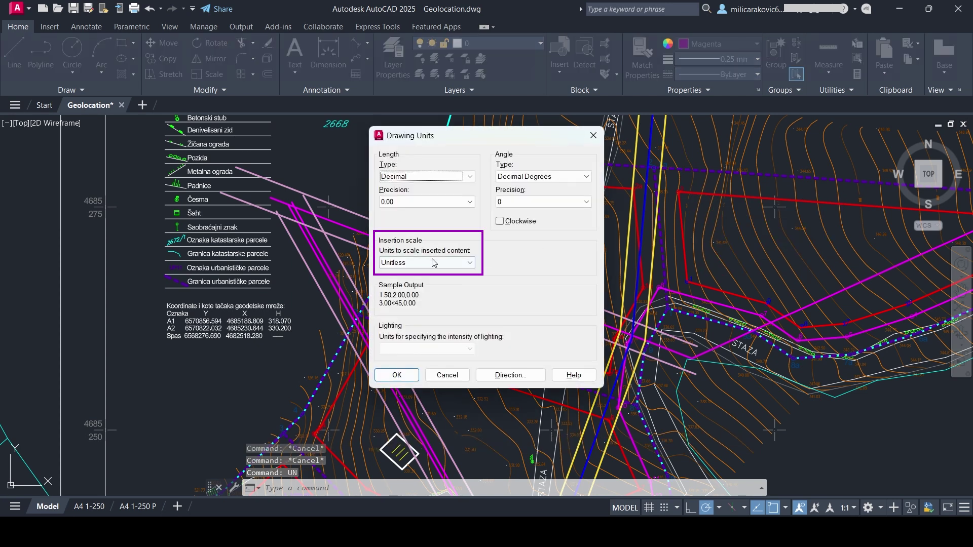
left_click(589, 135)
left_click(559, 279)
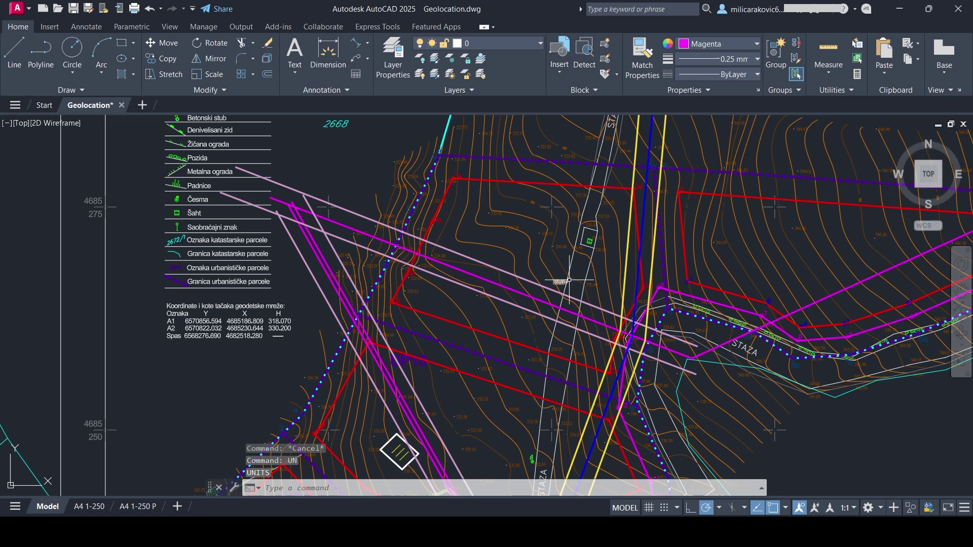
- Start a Measure Distance and pick the first point on the road edge
left_click(833, 79)
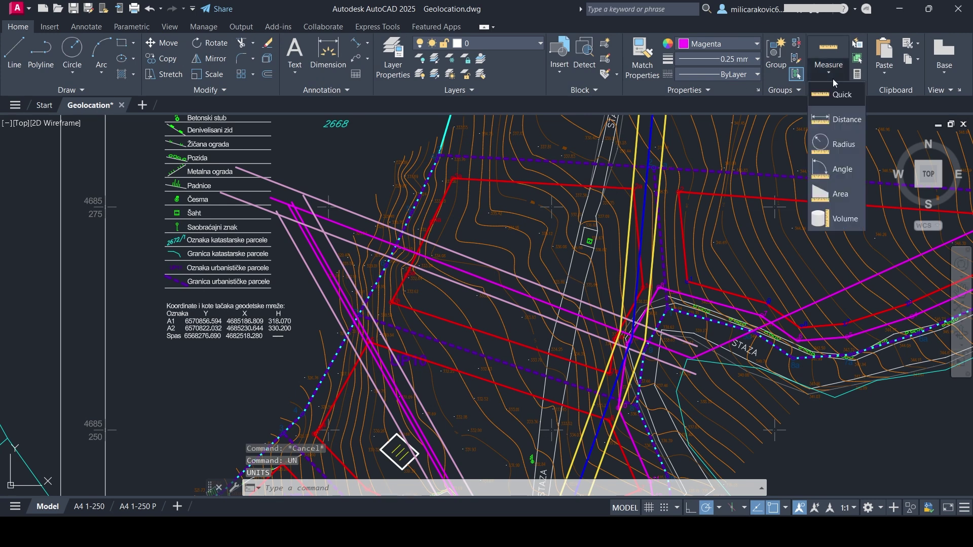
left_click(836, 119)
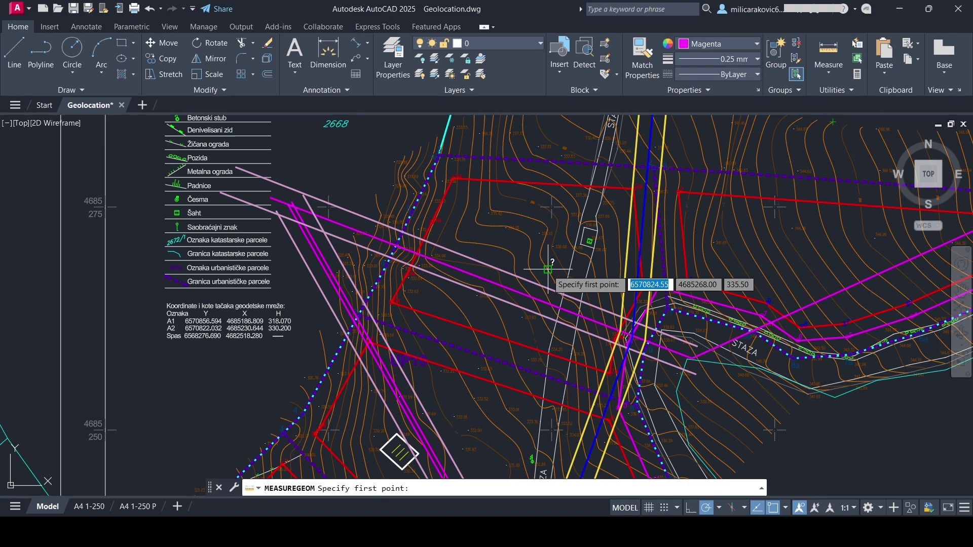
scroll(624, 331, "up", 3)
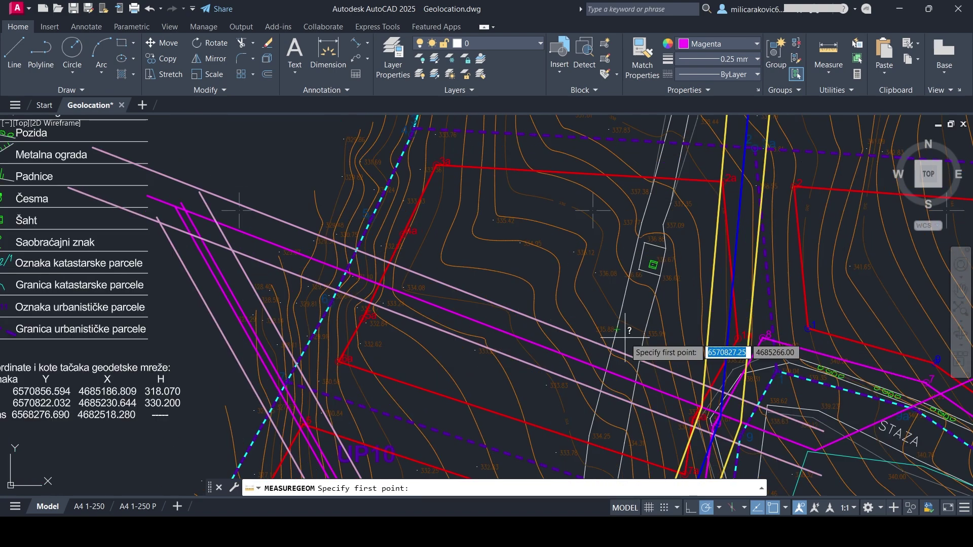
scroll(631, 284, "down", 3)
scroll(621, 446, "up", 5)
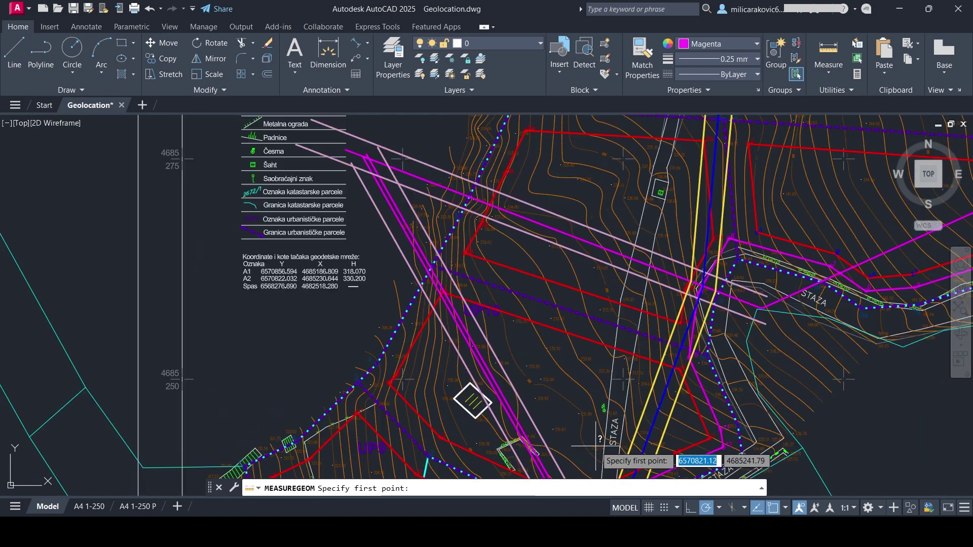
scroll(633, 385, "down", 3)
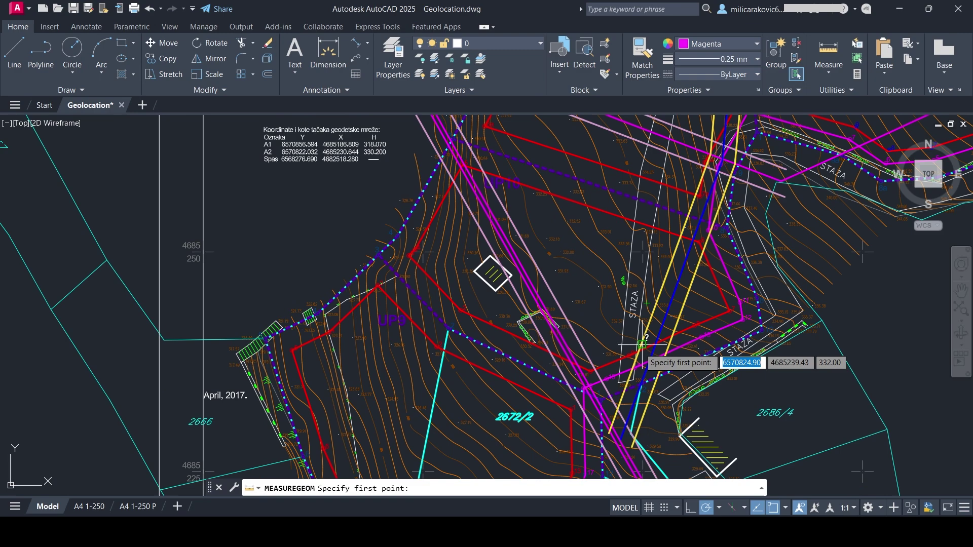
scroll(599, 334, "up", 5)
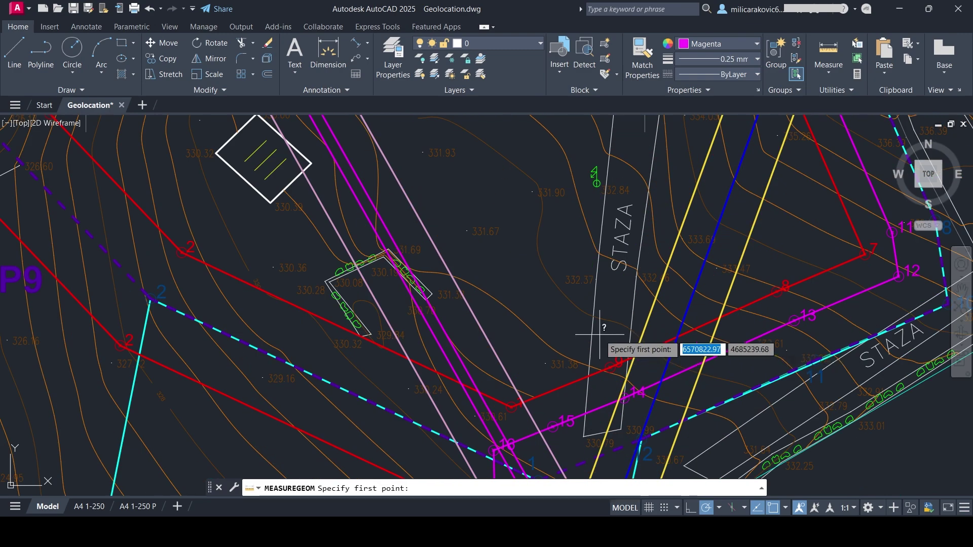
left_click(599, 281)
scroll(626, 282, "up", 3)
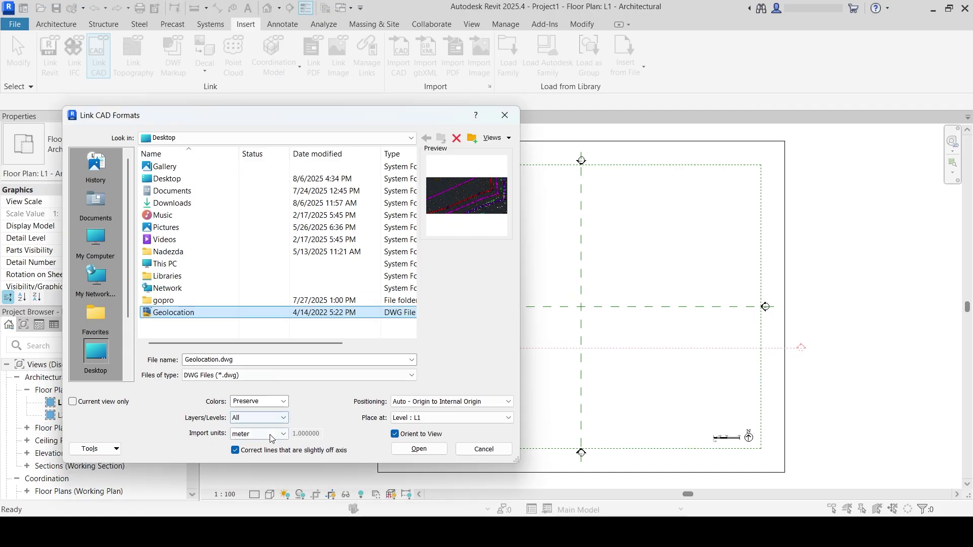
- Keep Import units at meter and link Geolocation.dwg into the L1 plan
left_click(258, 434)
left_click(259, 475)
left_click(267, 435)
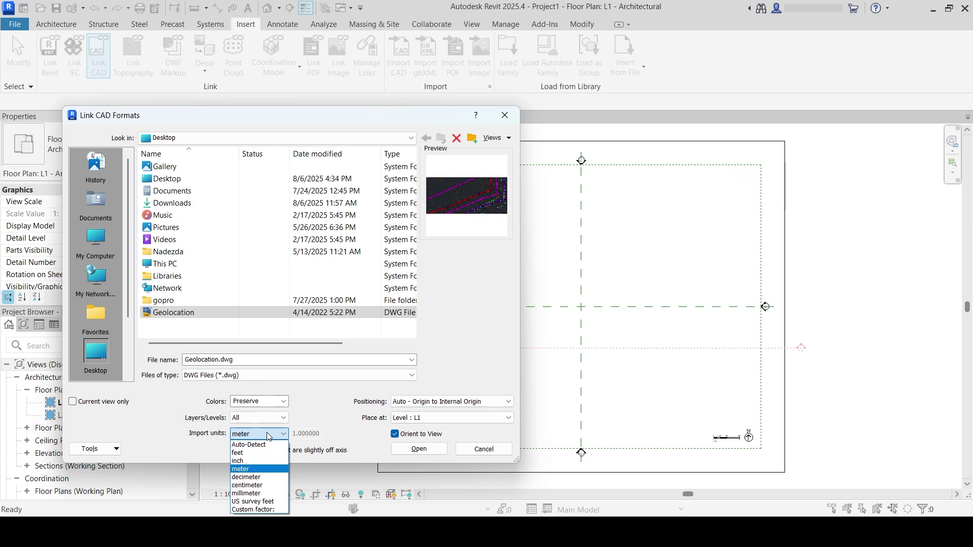
left_click(256, 469)
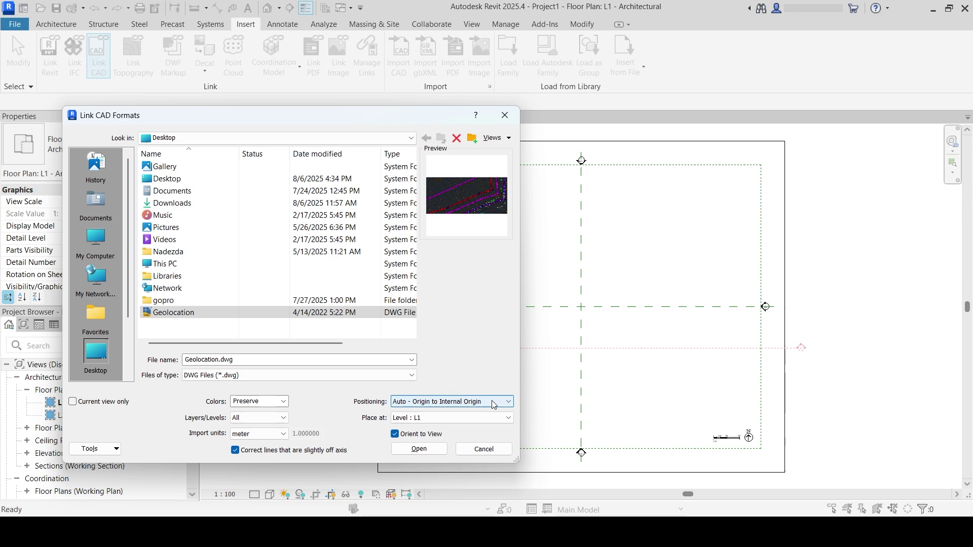
left_click(439, 452)
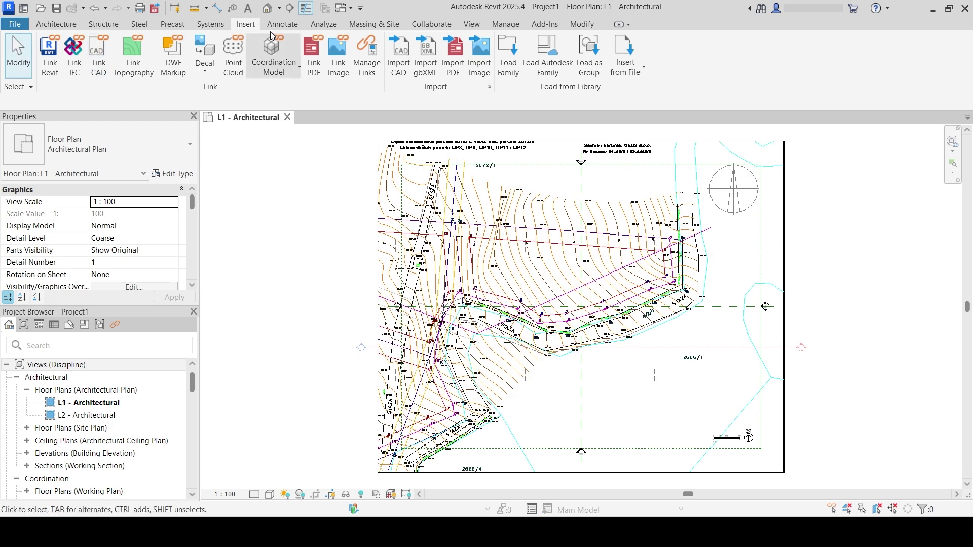
left_click(267, 8)
scroll(613, 153, "up", 10)
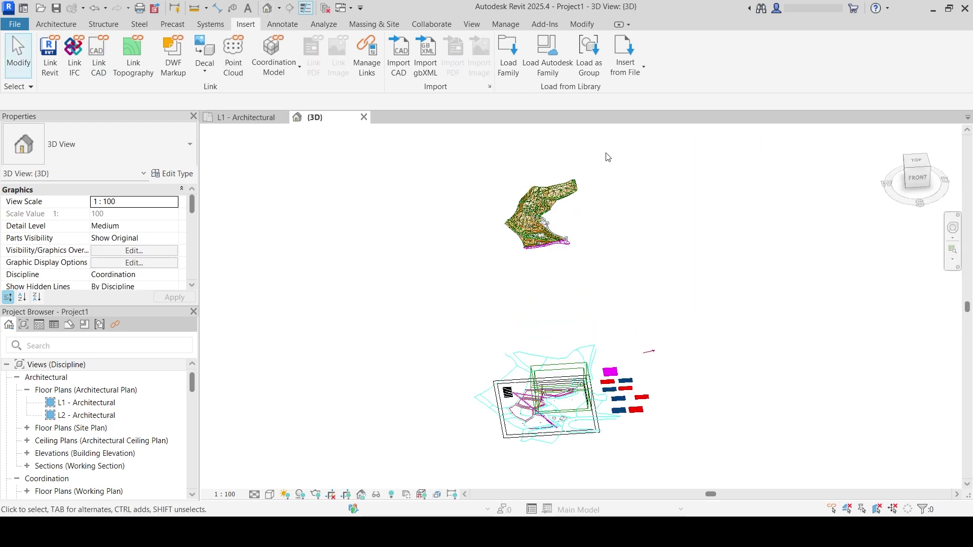
scroll(619, 260, "up", 3)
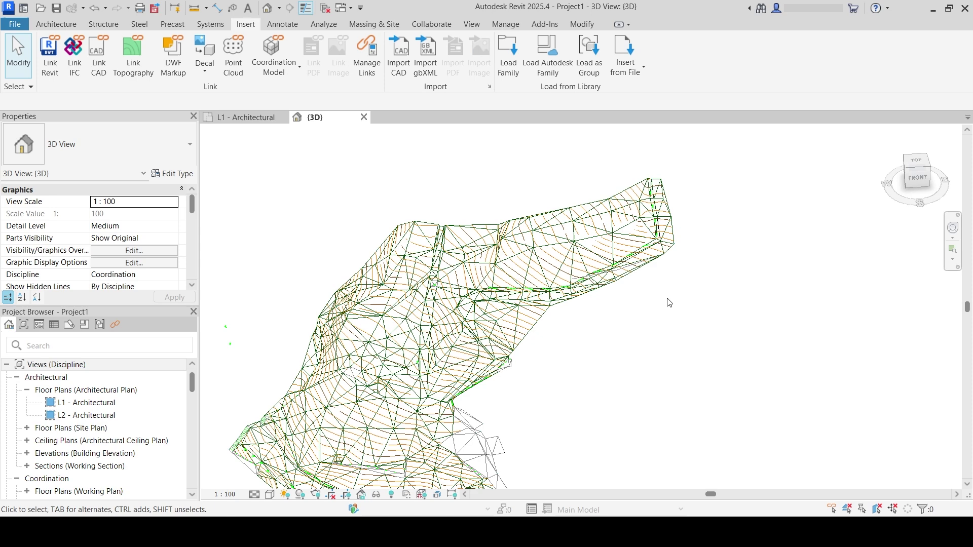
scroll(678, 402, "down", 4)
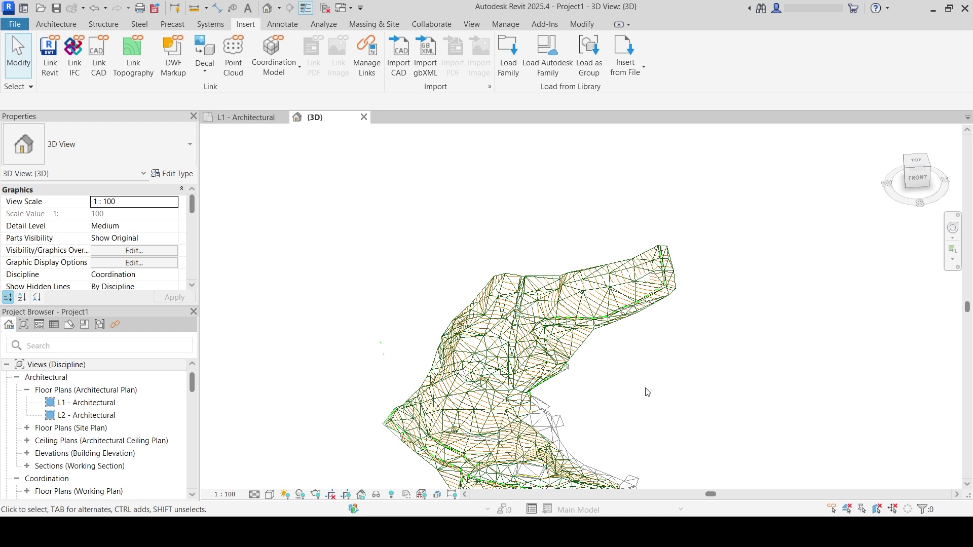
- Show the Massing & Site tools and zoom in on the linked terrain
left_click(395, 28)
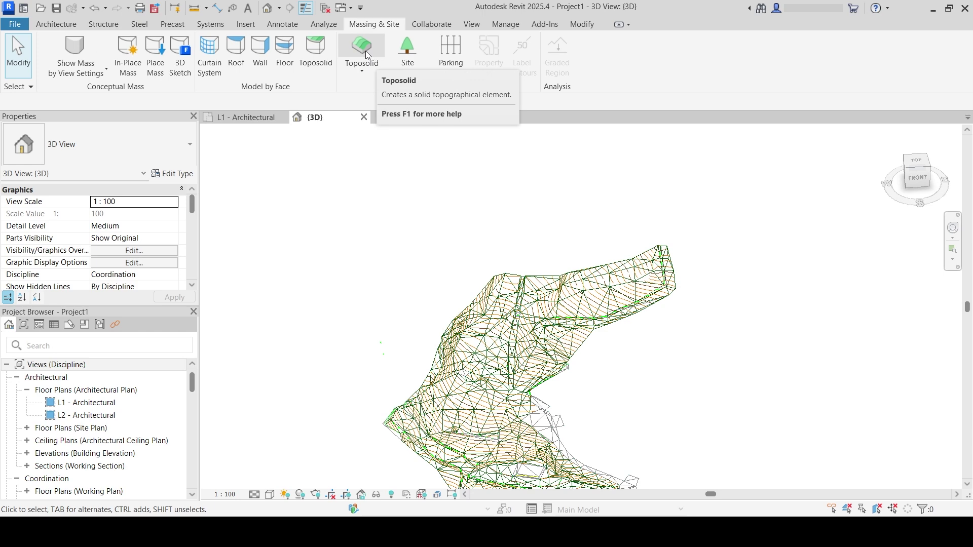
scroll(355, 199, "up", 2)
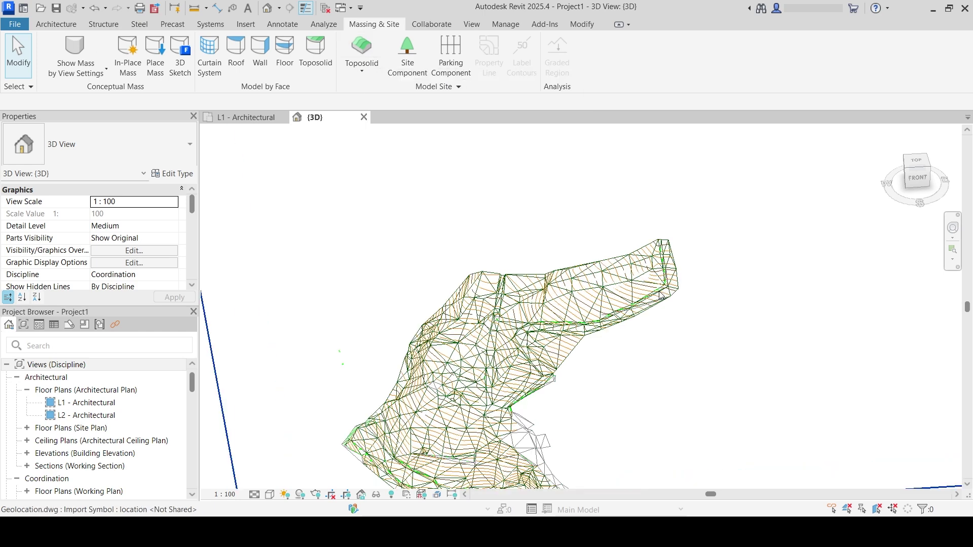
scroll(662, 299, "up", 1)
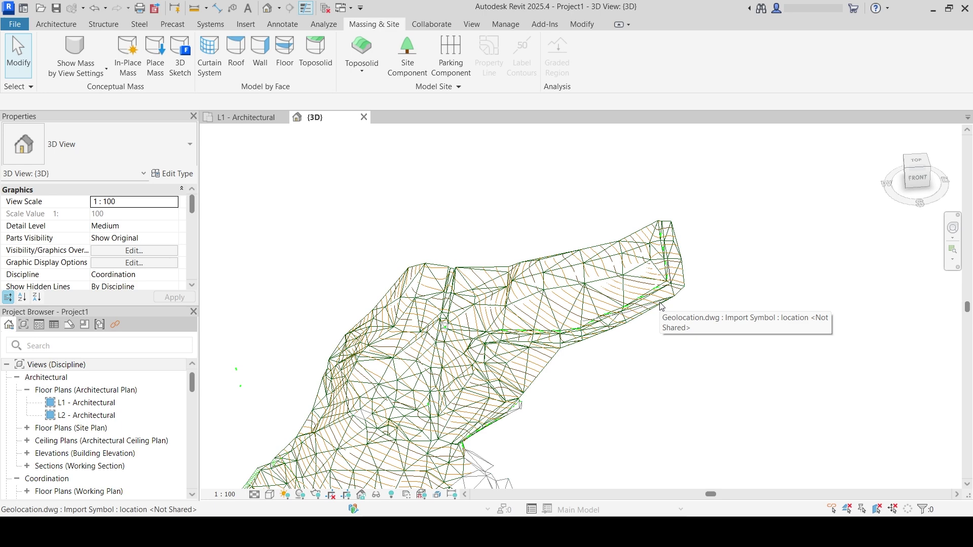
scroll(662, 306, "up", 5)
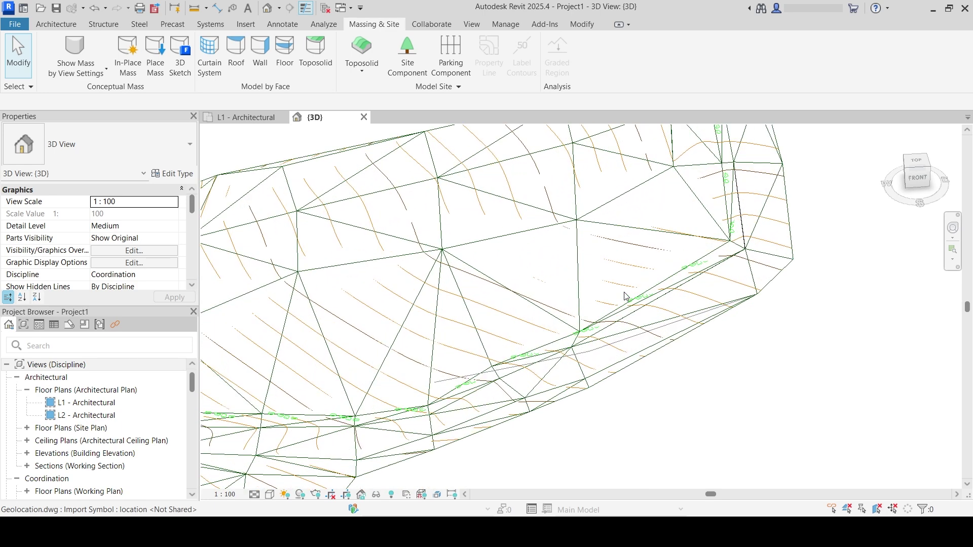
scroll(652, 253, "down", 1)
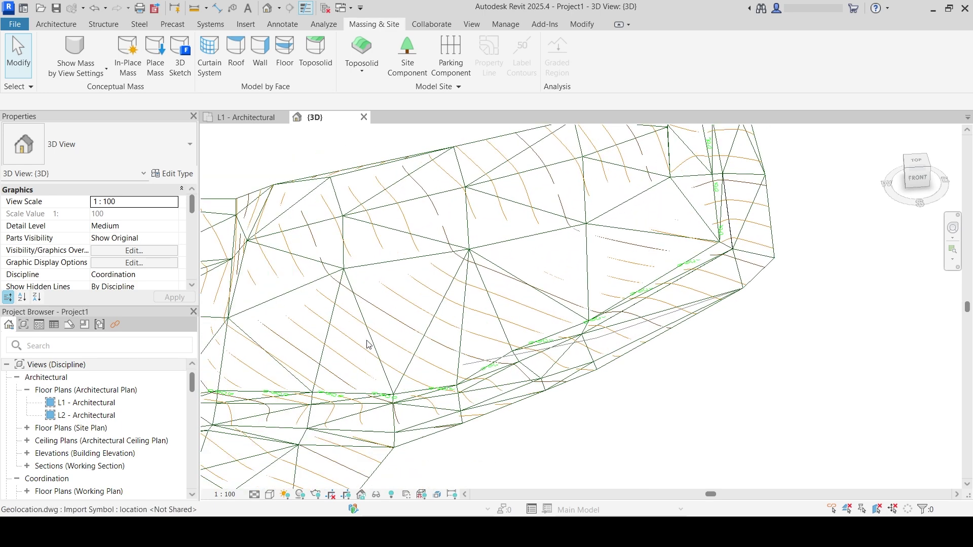
- Query two linked contour lines, identifying layers Izohipse and Izohipse-debele
left_click(526, 353)
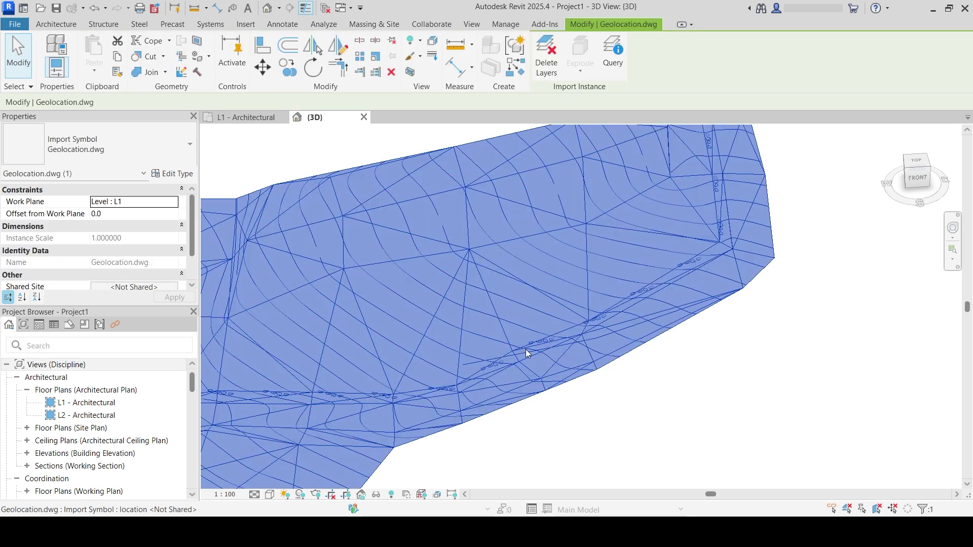
left_click(620, 66)
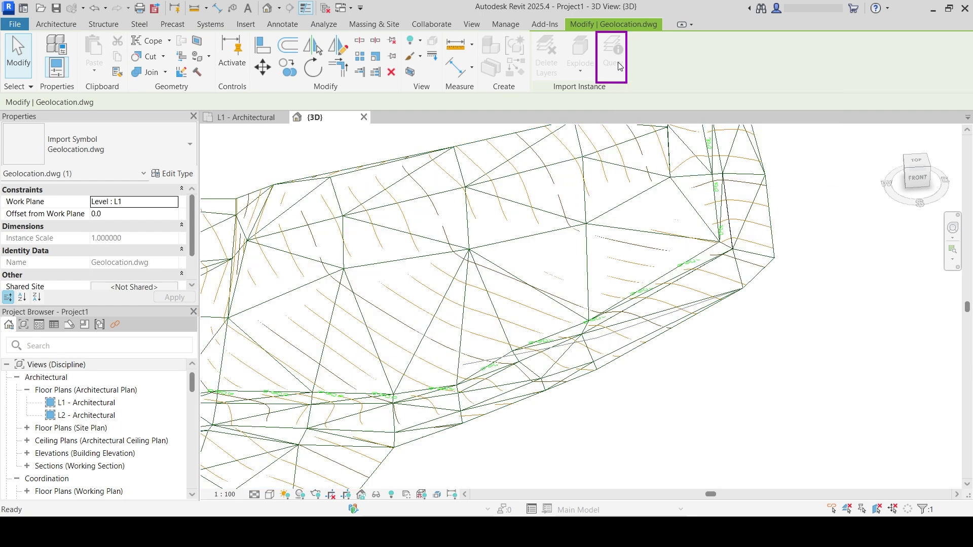
left_click(634, 265)
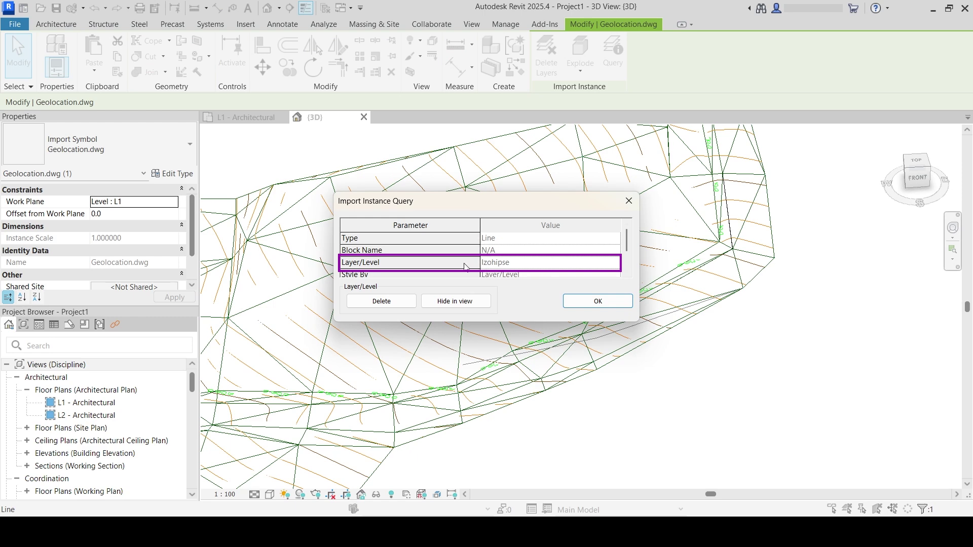
left_click(593, 301)
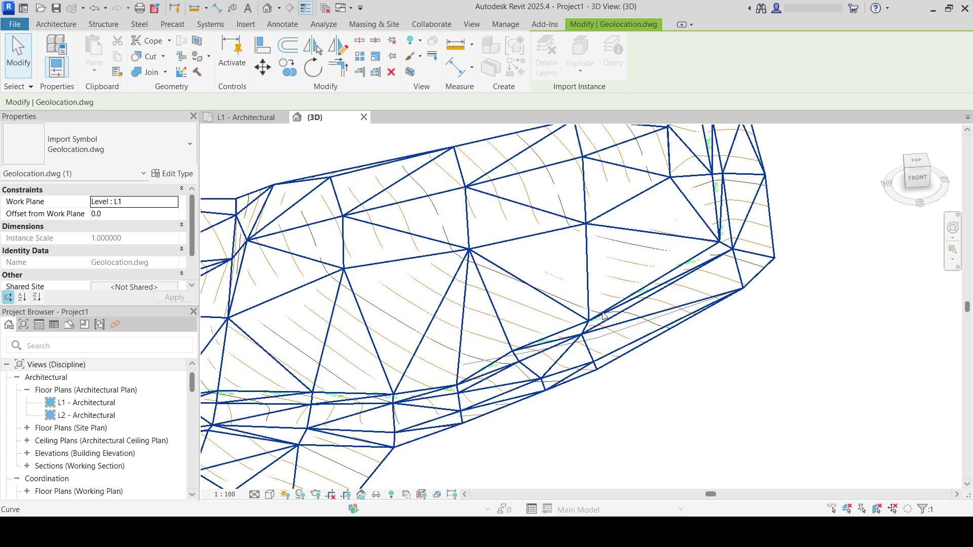
left_click(572, 305)
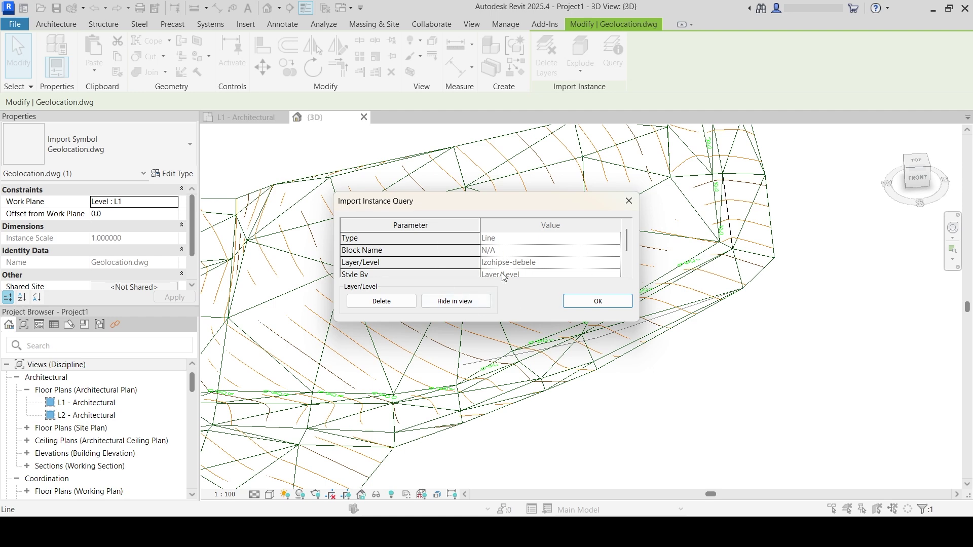
left_click(597, 303)
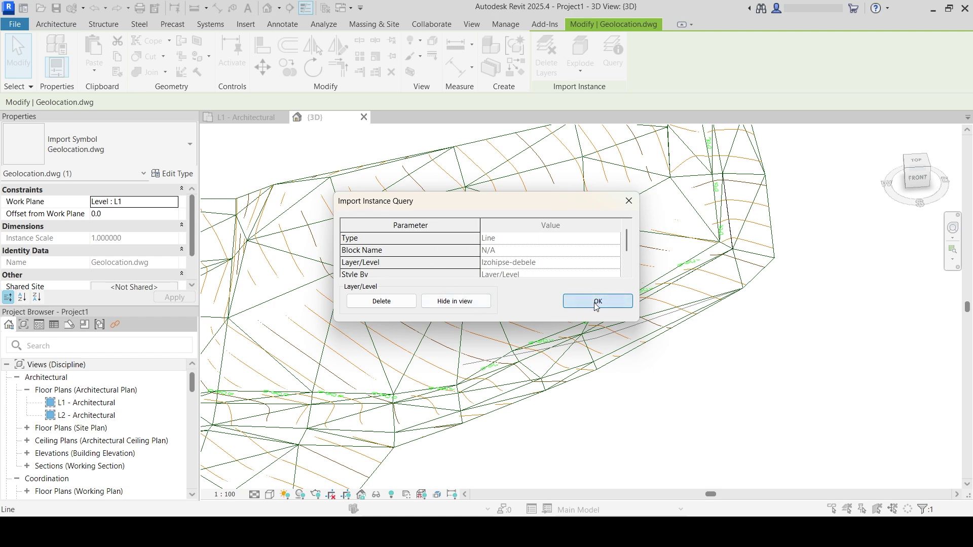
key("Escape")
key("Escape")
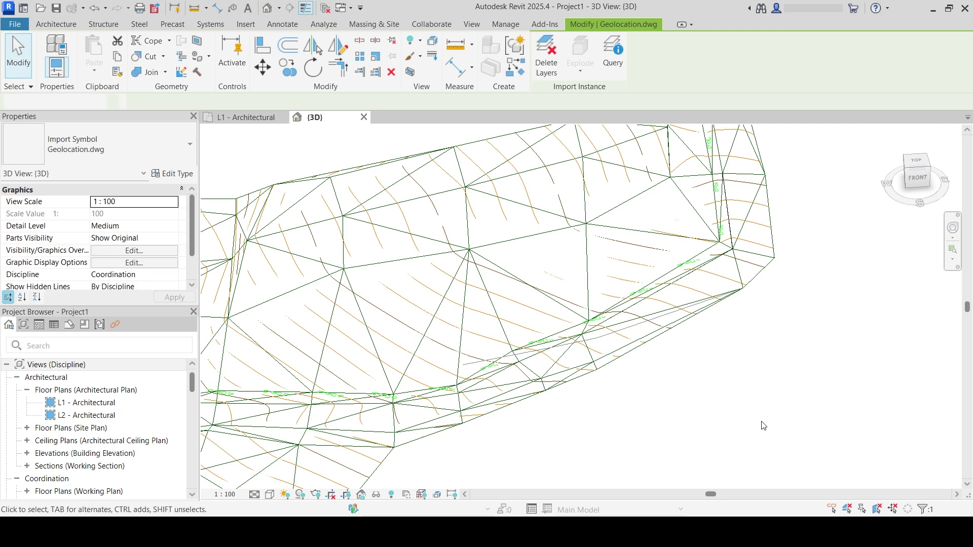
- Create a toposolid from the linked DWG with only Izohipse and Izohipse-debele layers checked
left_click(364, 71)
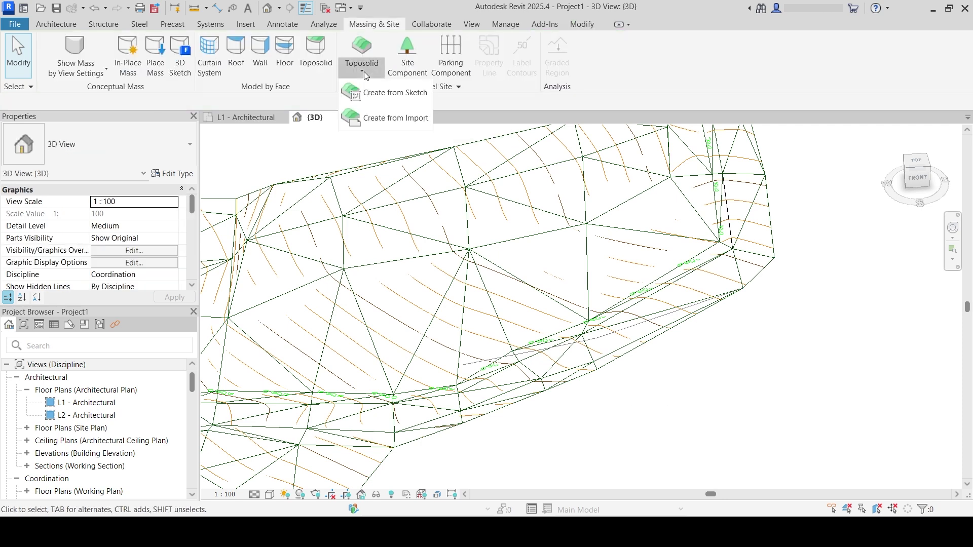
left_click(389, 121)
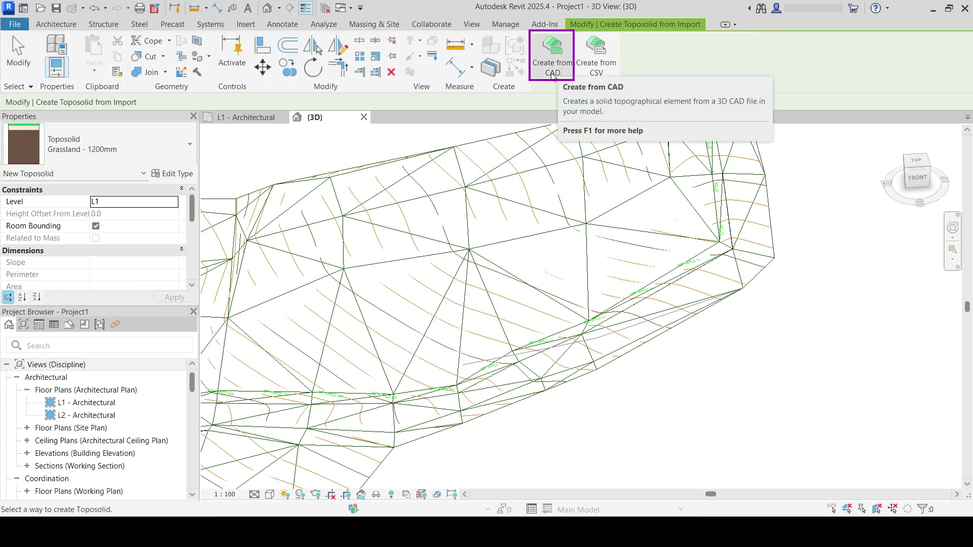
left_click(552, 75)
left_click(626, 247)
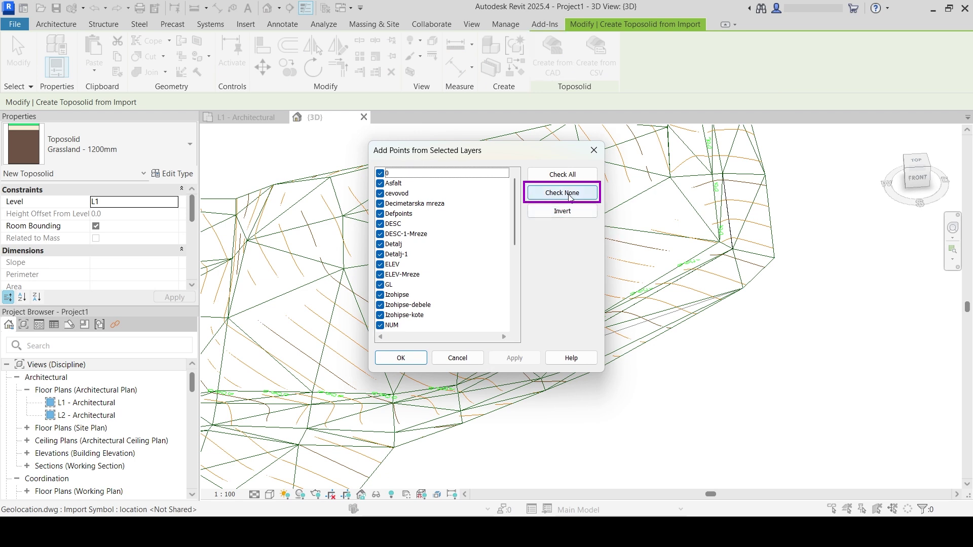
left_click(562, 193)
left_click(380, 294)
left_click(380, 305)
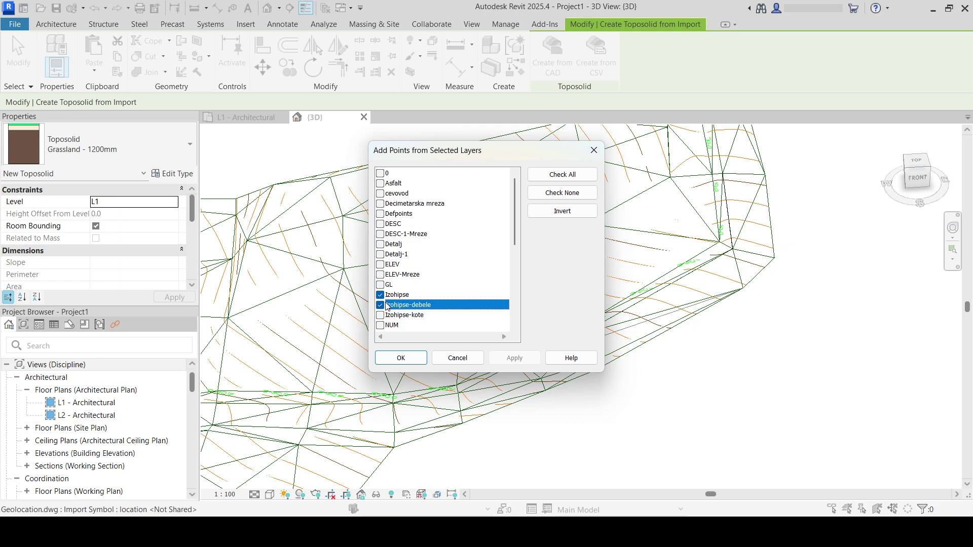
- Generate the Grassland - 1200mm toposolid from the chosen layers and zoom out to see it whole
left_click(400, 359)
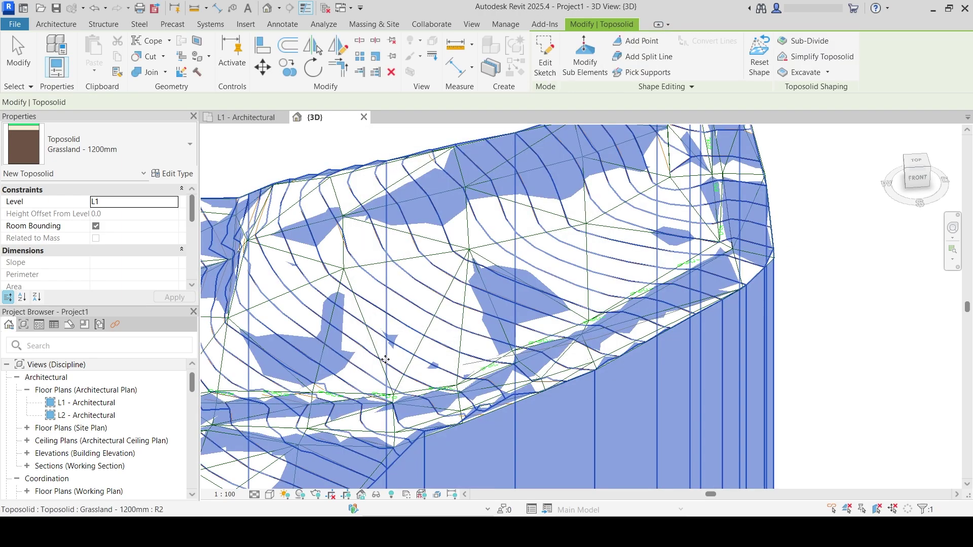
scroll(522, 284, "up", 2)
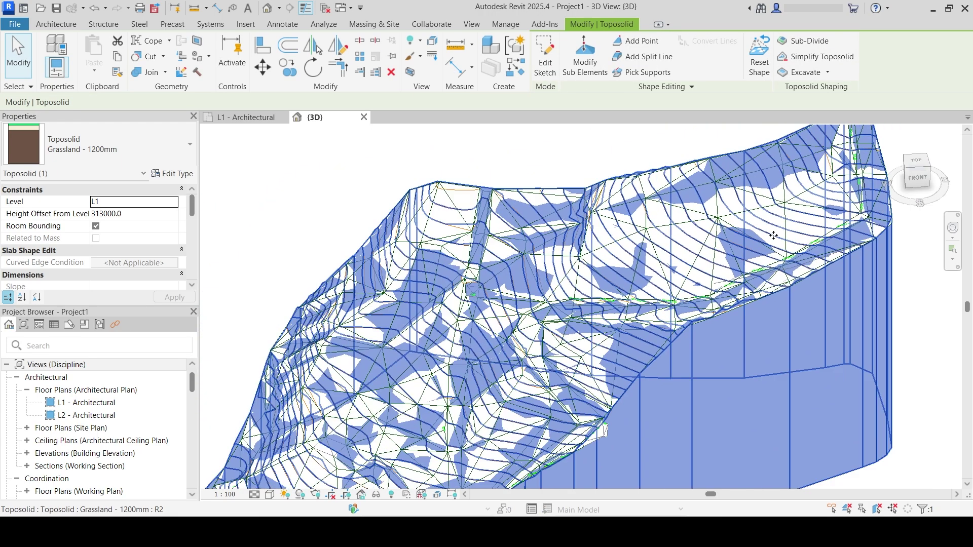
scroll(684, 277, "down", 2)
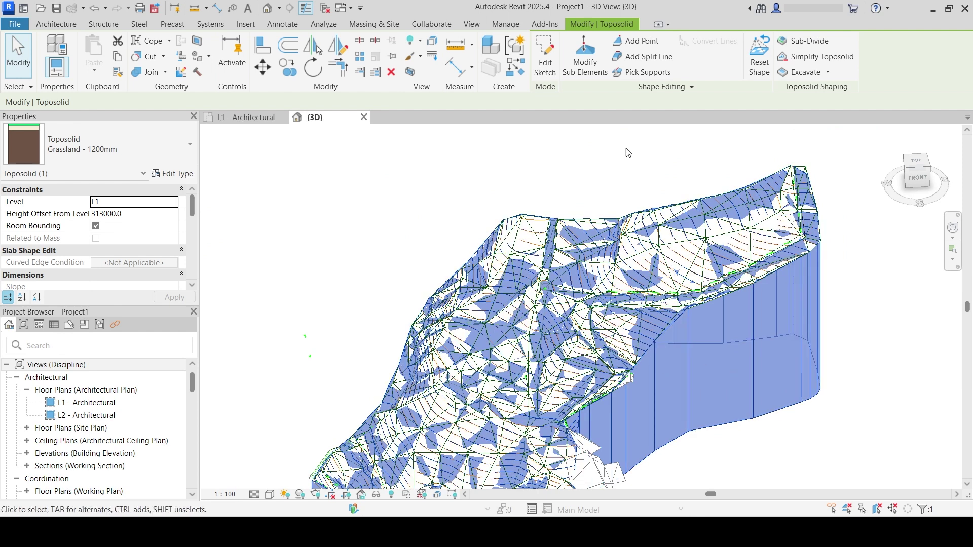
scroll(563, 207, "down", 3)
left_click(516, 25)
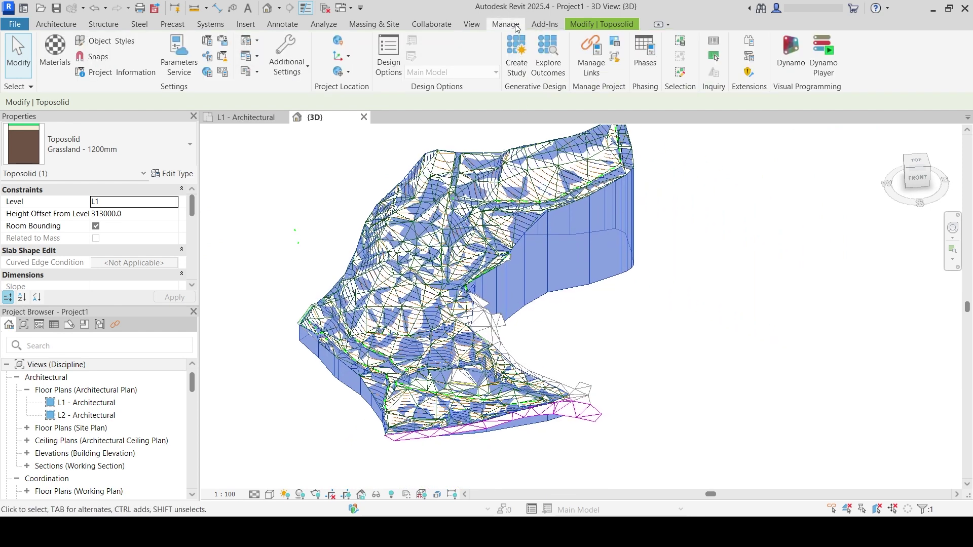
- Unload the Geolocation.dwg link in Manage Links and close the dialog
left_click(591, 70)
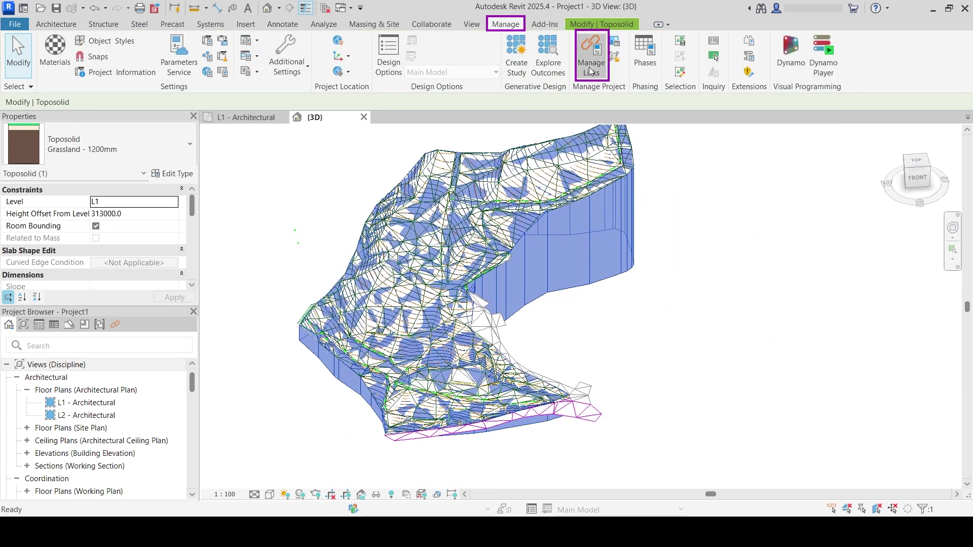
left_click(96, 134)
right_click(96, 135)
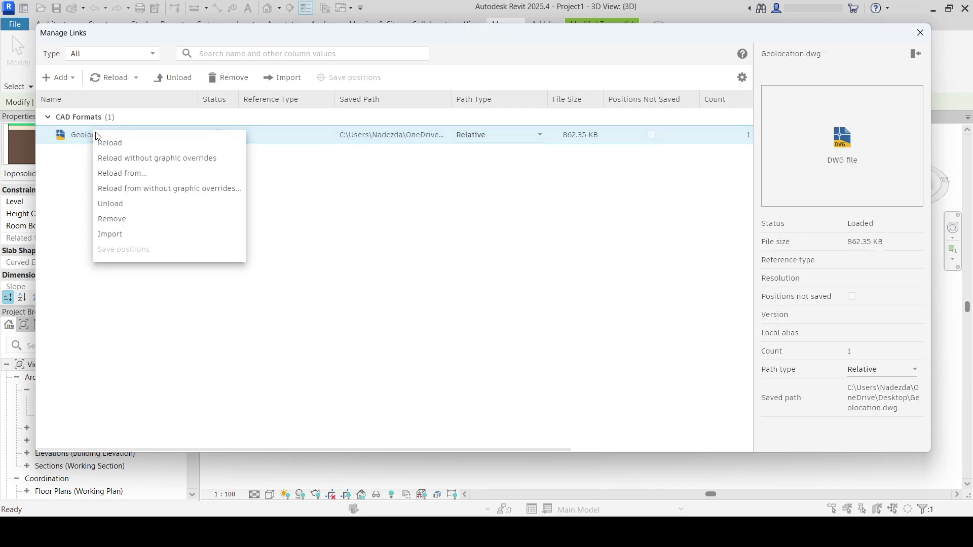
left_click(122, 204)
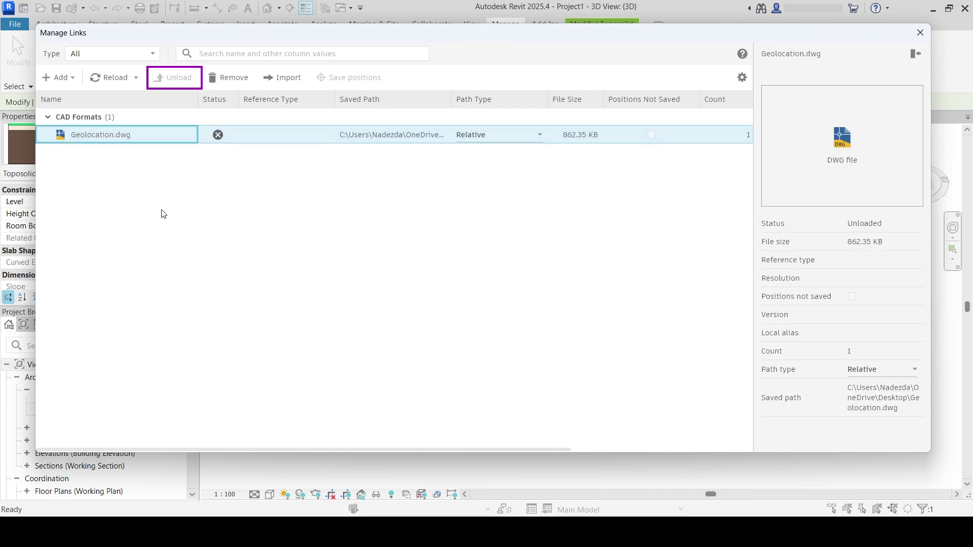
left_click(921, 34)
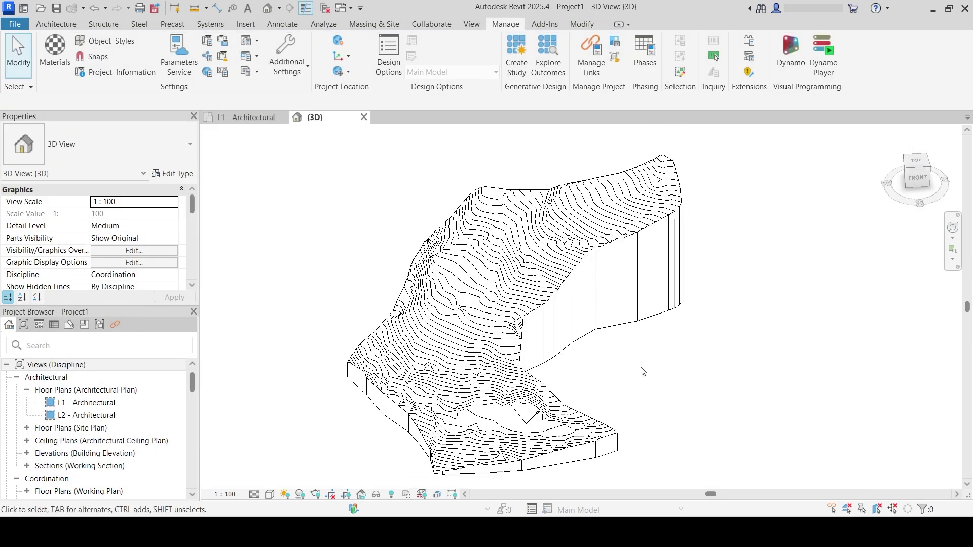
left_click(601, 330)
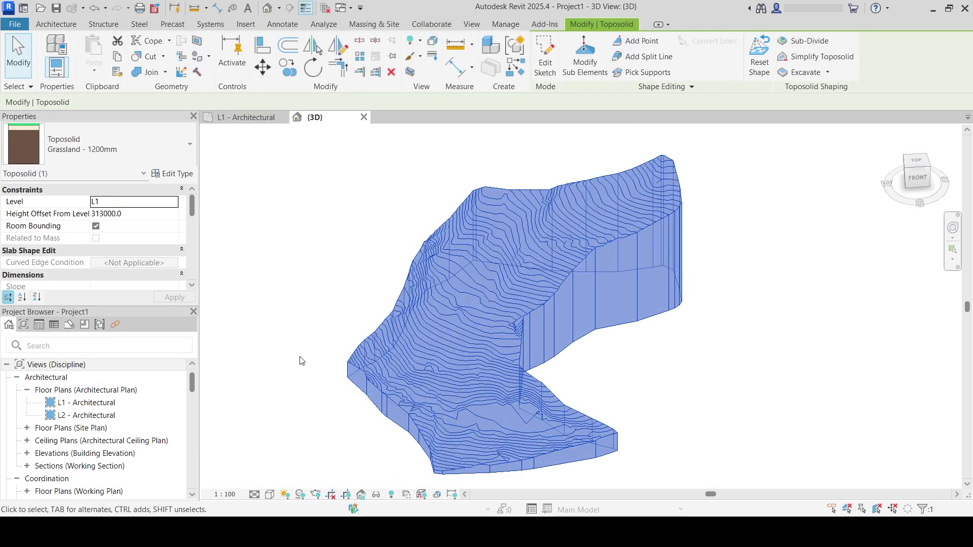
middle_click_drag(299, 358, 763, 312, "shift")
left_click(676, 276)
scroll(623, 266, "up", 5)
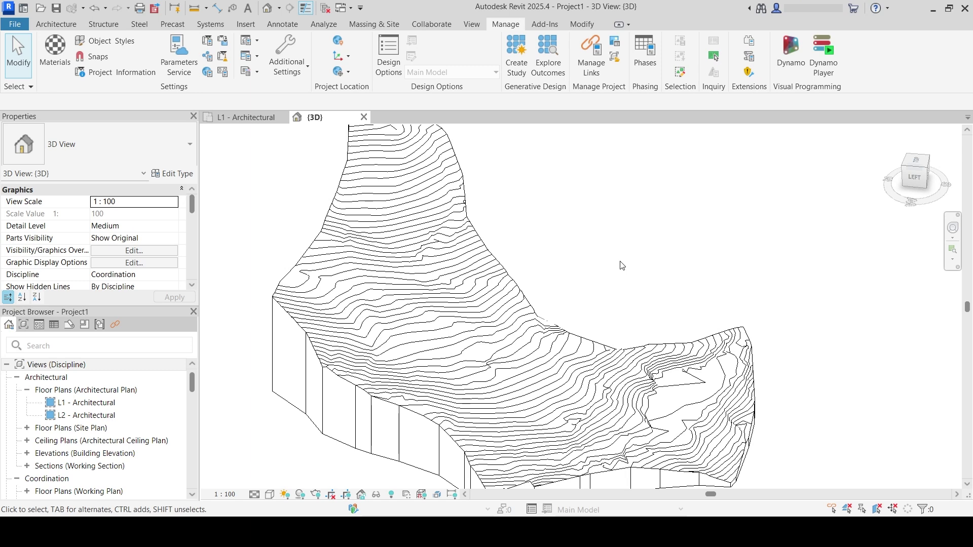
scroll(622, 265, "down", 2)
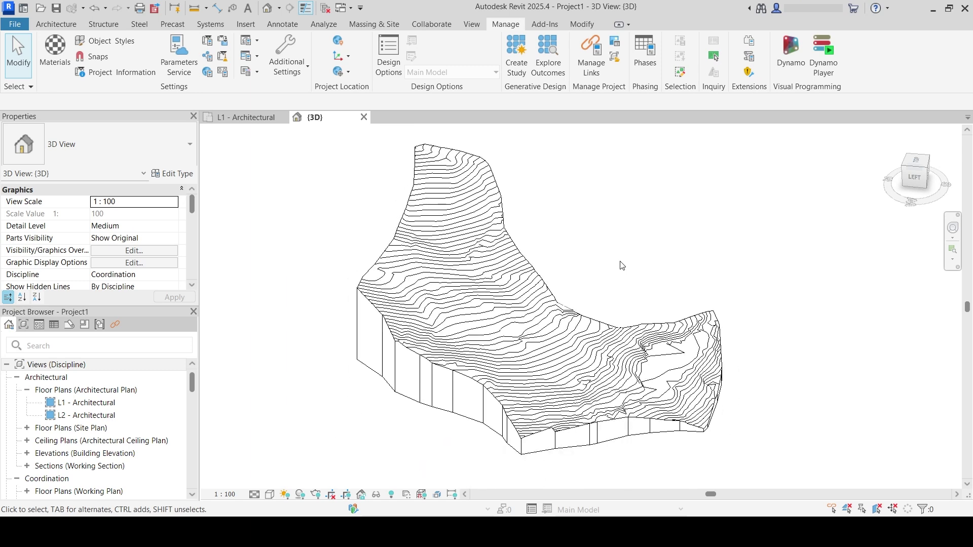